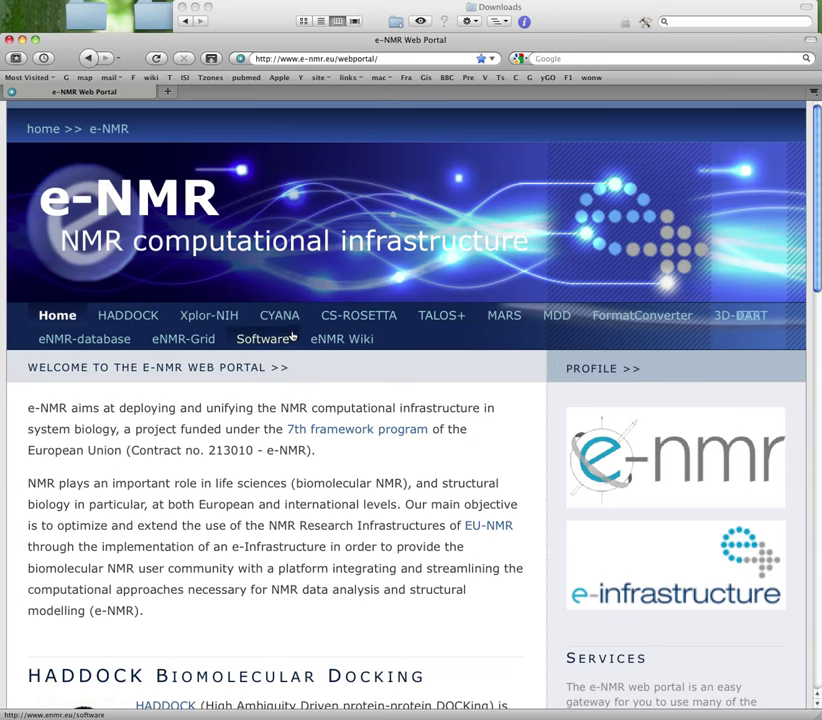
Step: Go to the CYANA portal from the e-NMR navigation bar and scroll through its welcome notes
left_click(292, 320)
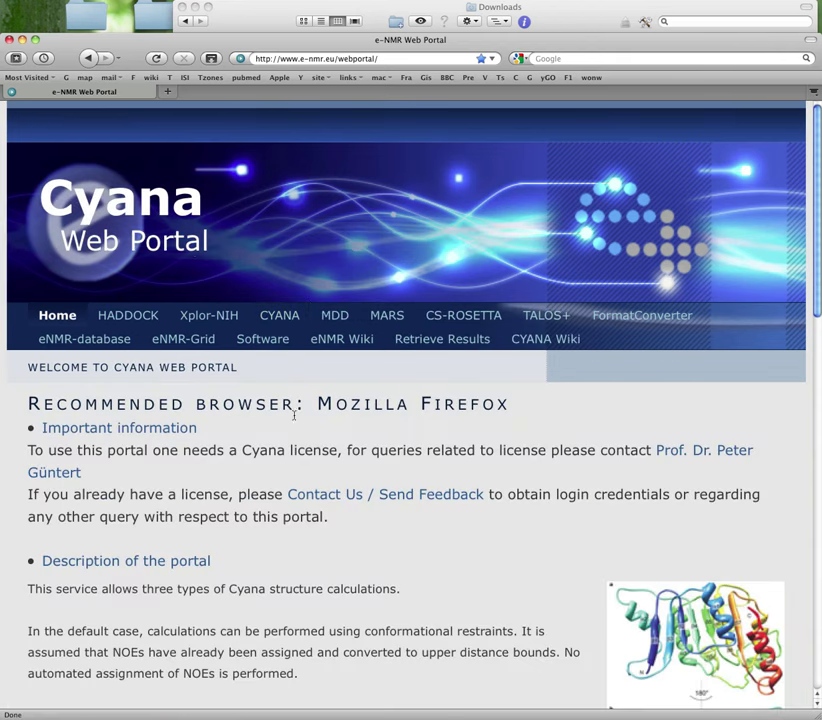
scroll(243, 440, "down", 2)
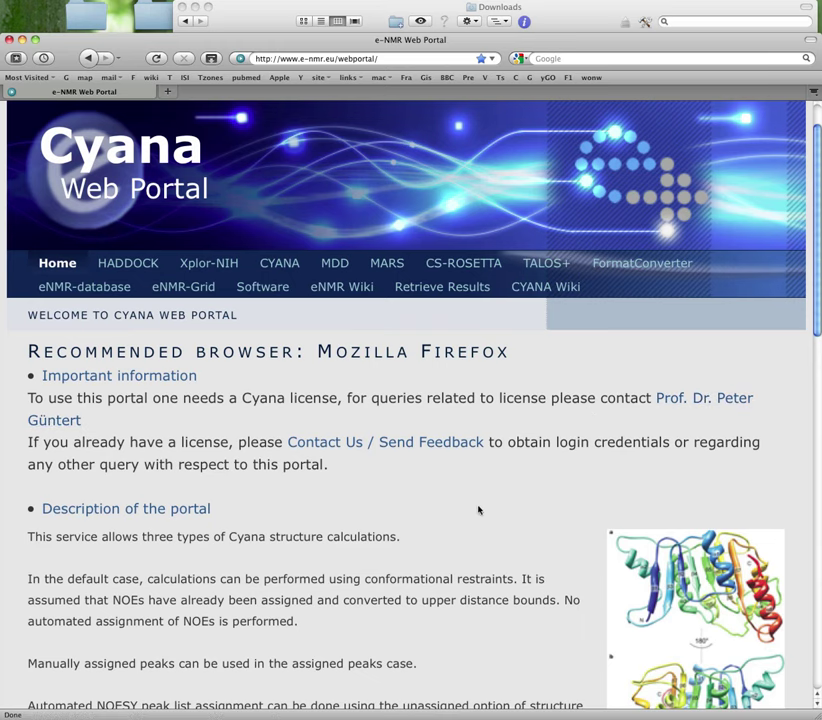
scroll(347, 541, "down", 1)
scroll(347, 541, "down", 1)
scroll(347, 541, "down", 1)
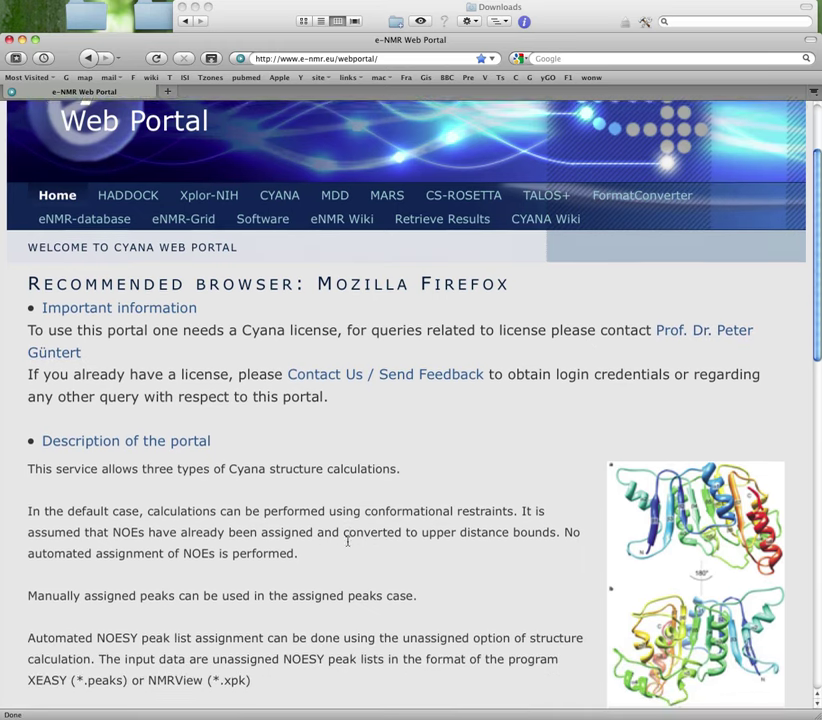
scroll(347, 541, "down", 2)
scroll(348, 543, "down", 1)
scroll(348, 543, "down", 1)
scroll(348, 543, "down", 2)
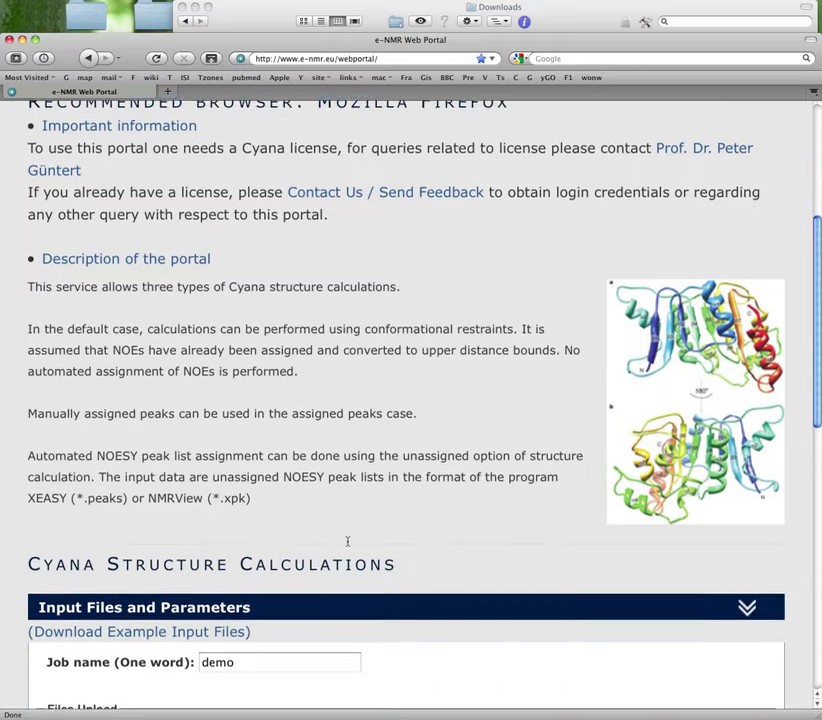
scroll(348, 543, "down", 2)
scroll(348, 543, "down", 1)
scroll(348, 543, "down", 1)
scroll(348, 543, "down", 2)
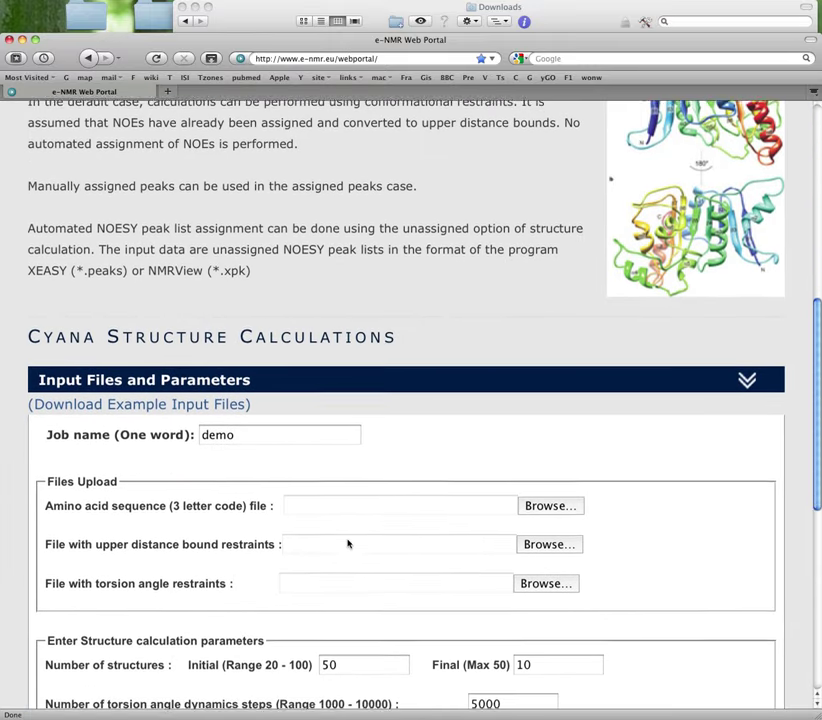
scroll(348, 543, "down", 2)
scroll(348, 543, "down", 1)
scroll(348, 543, "down", 1)
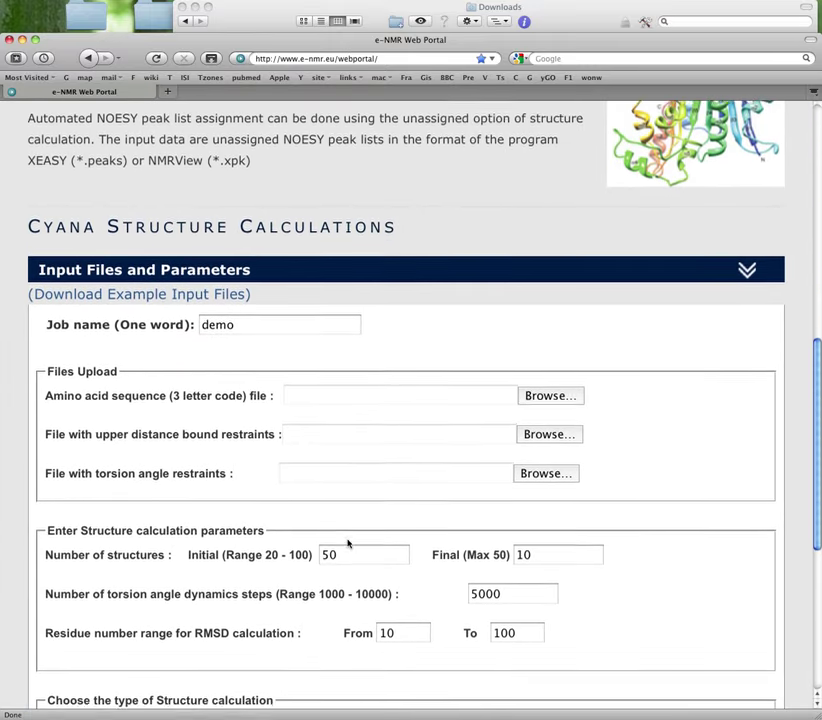
scroll(348, 543, "down", 1)
scroll(348, 543, "down", 1)
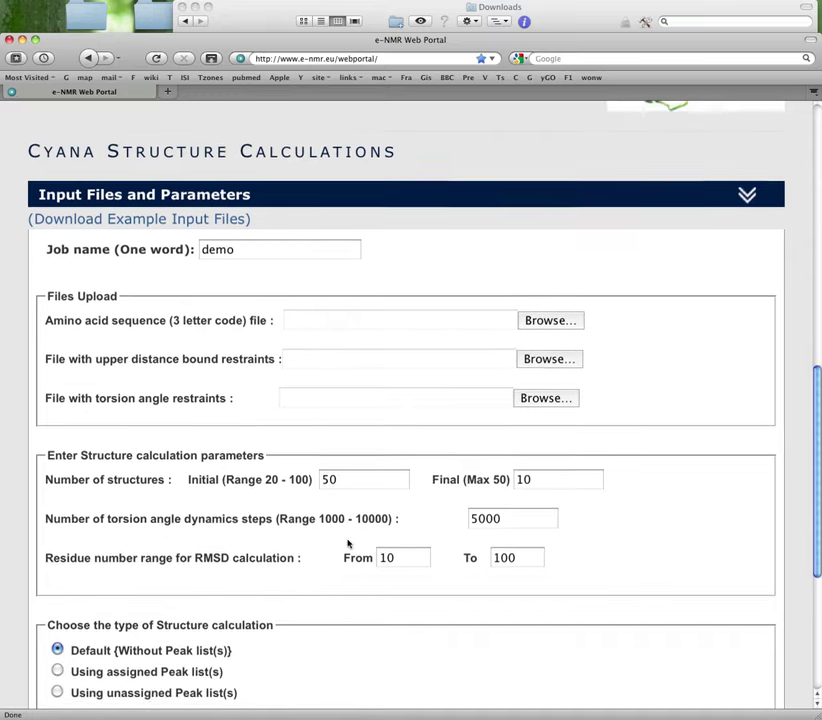
scroll(348, 543, "down", 1)
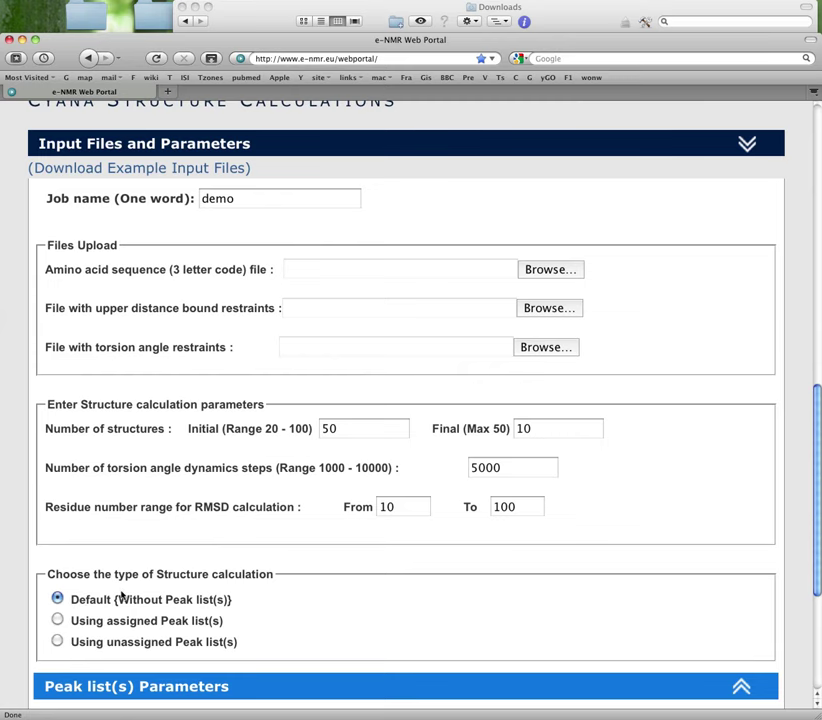
scroll(122, 594, "up", 3)
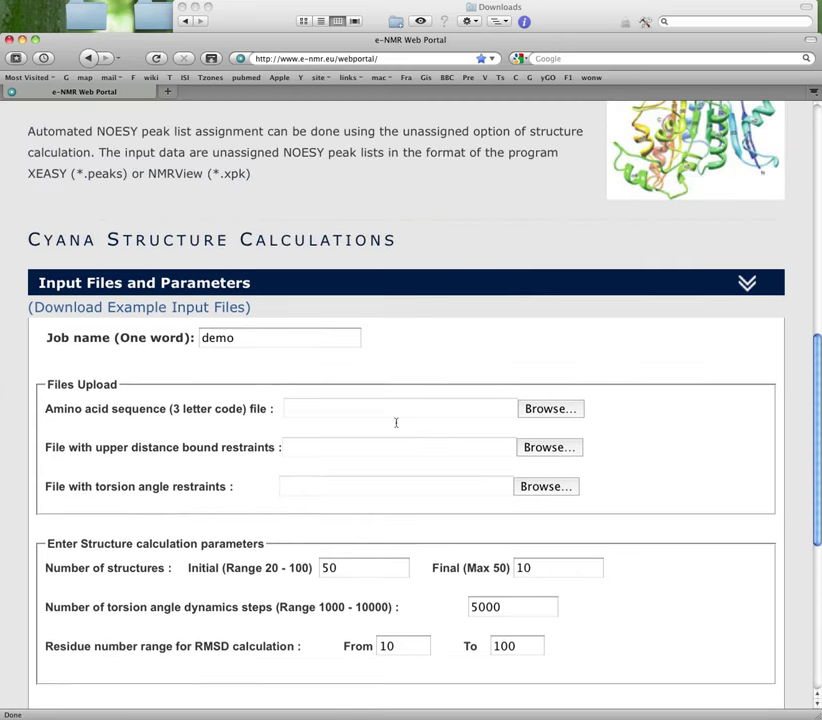
Step: Attach demo.seq from cyana_example/basic as the amino acid sequence file
left_click(447, 408)
left_click(447, 408)
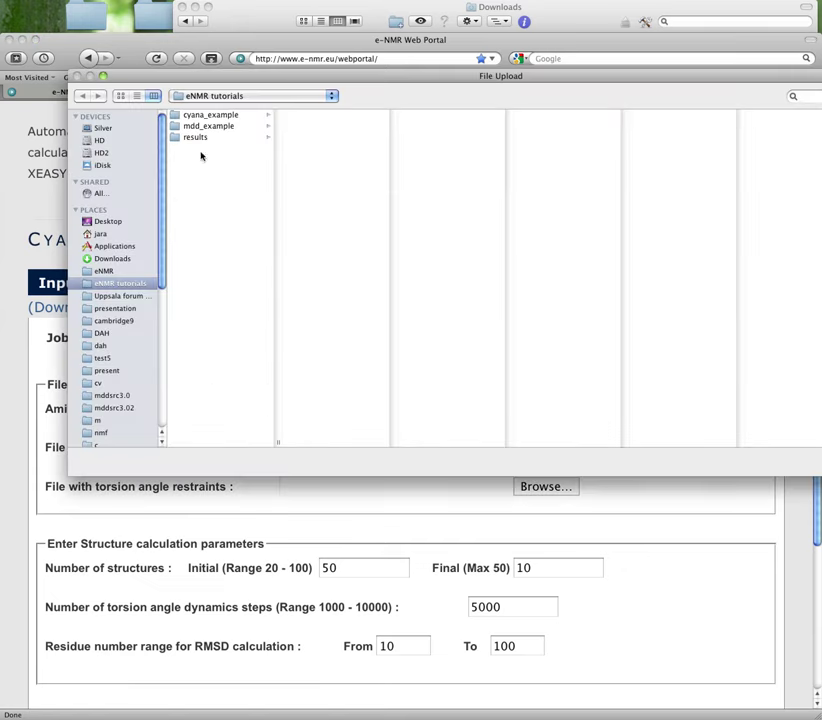
left_click(245, 115)
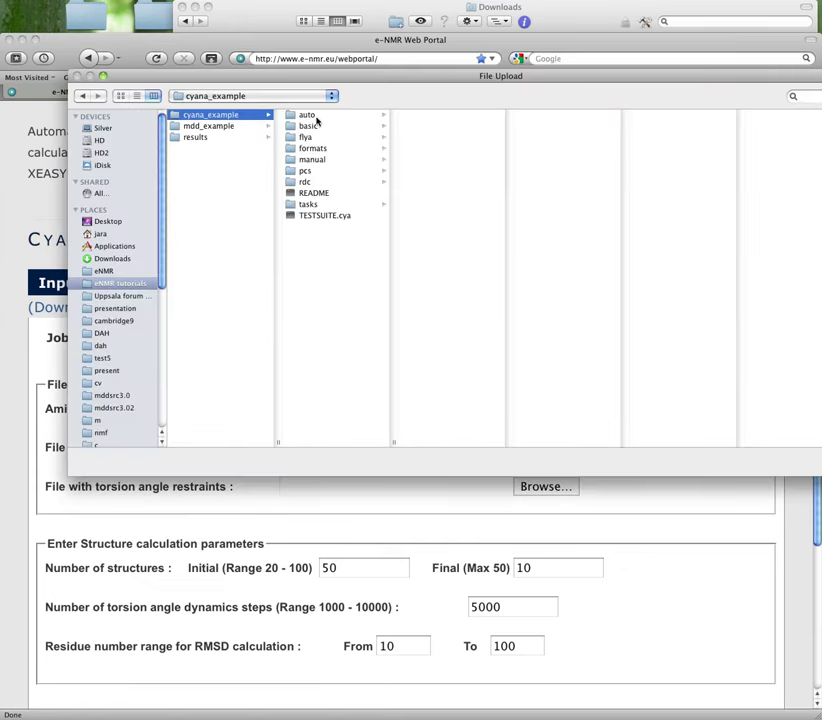
left_click(312, 126)
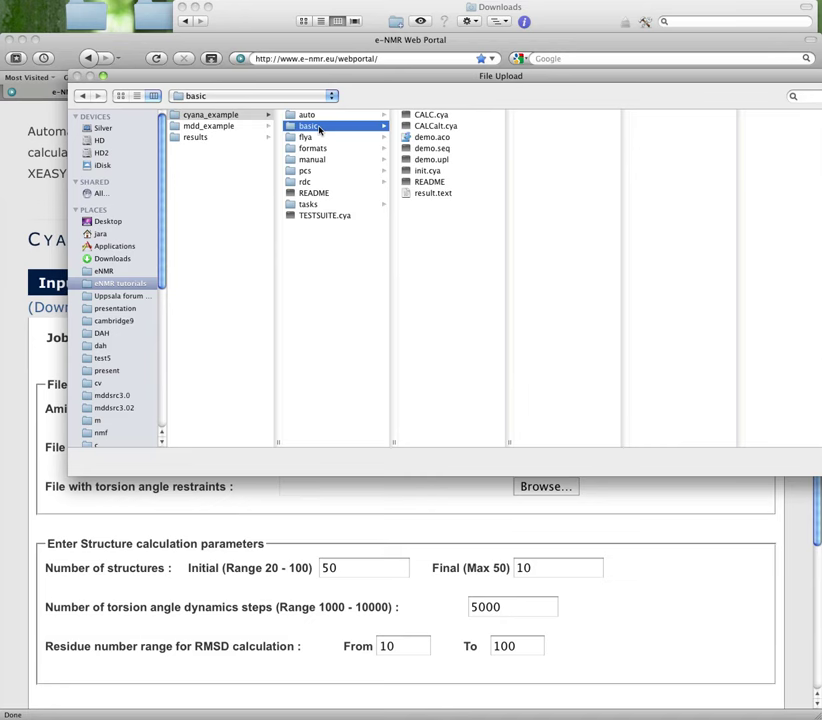
double_click(436, 148)
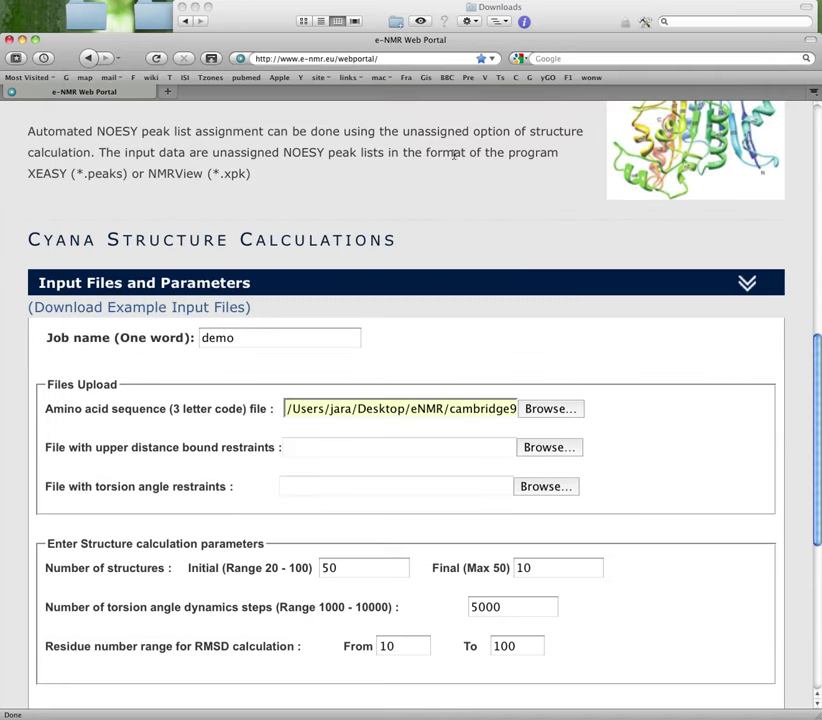
Step: Attach demo.upl from the basic folder as the upper distance bound restraints
left_click(373, 448)
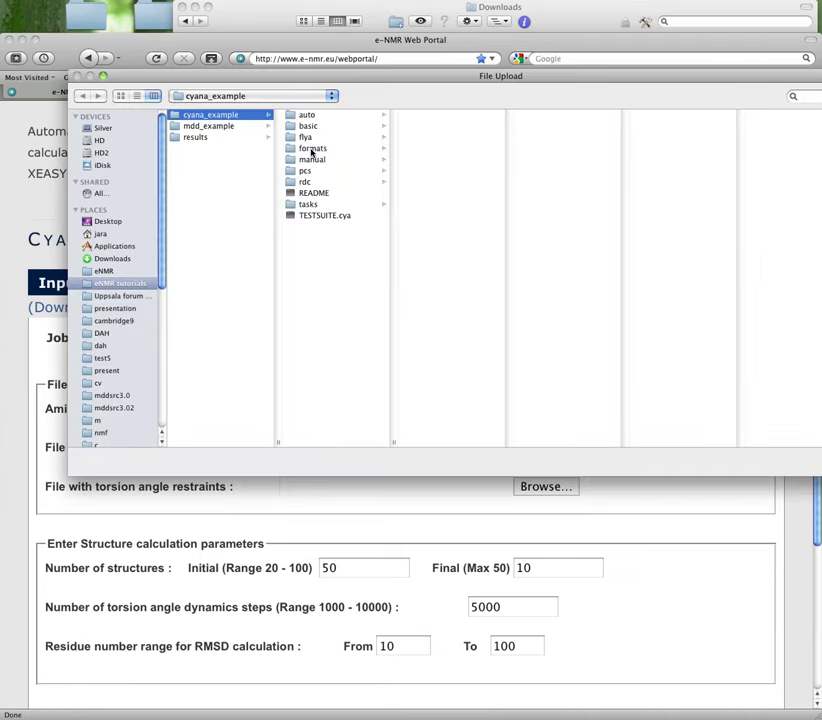
left_click(310, 126)
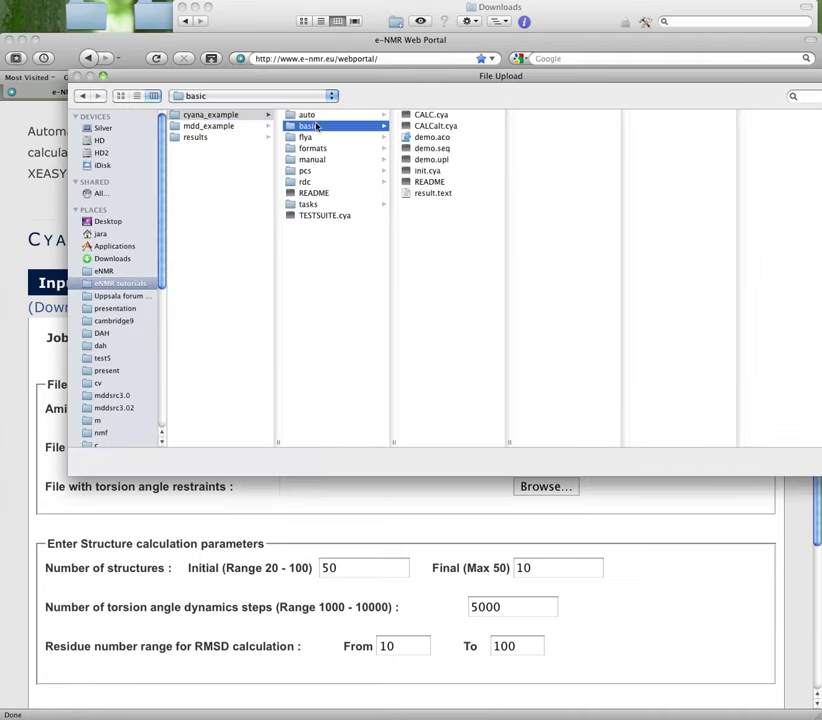
double_click(433, 160)
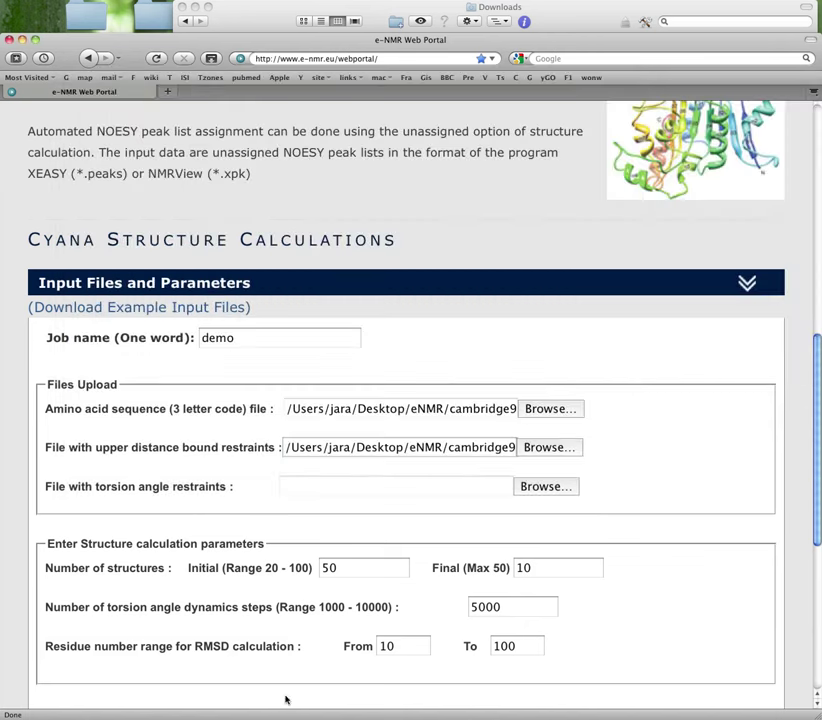
Step: Attach demo.aco from the basic folder as the torsion angle restraints
left_click(385, 490)
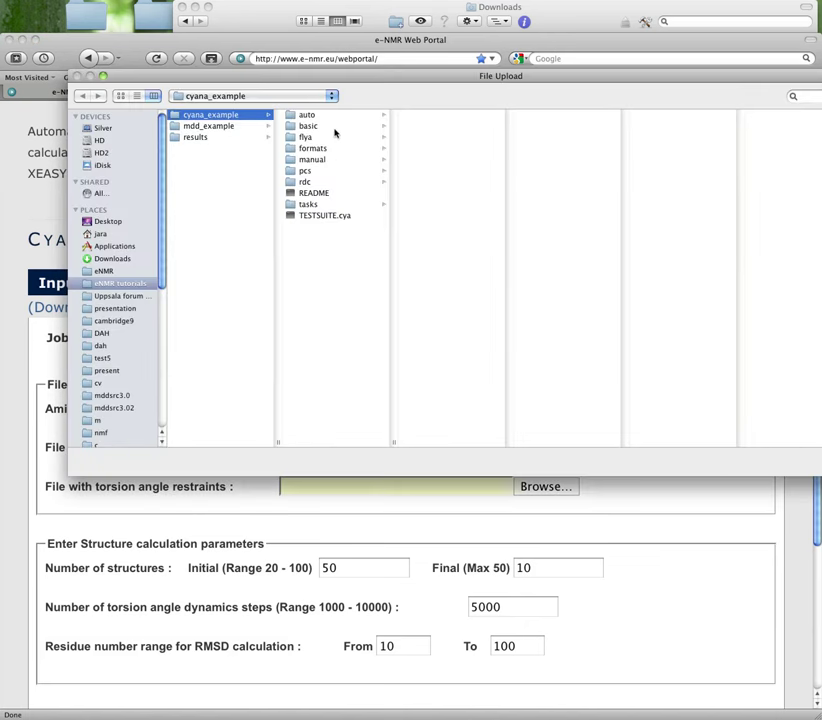
left_click(320, 126)
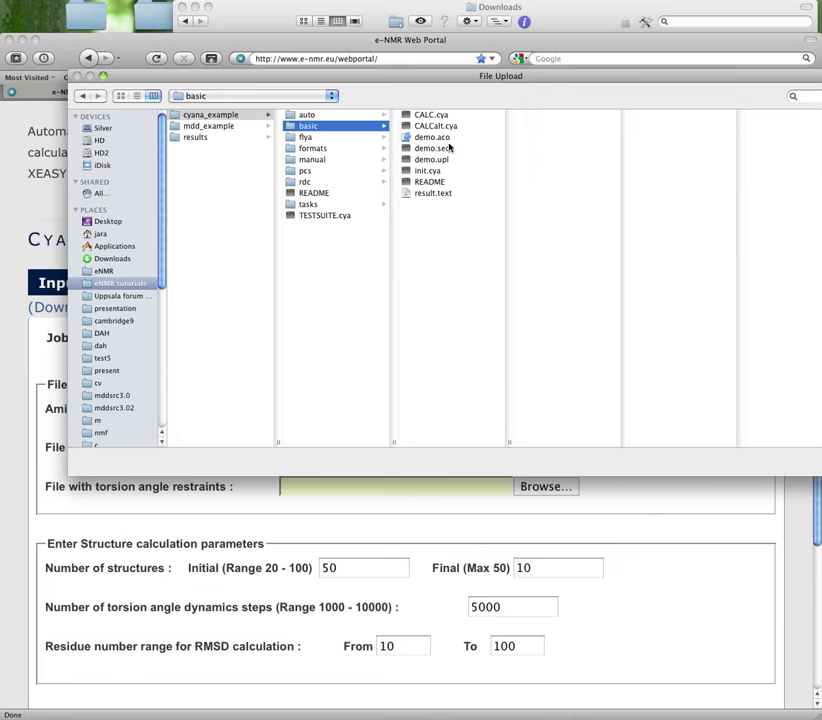
left_click(446, 138)
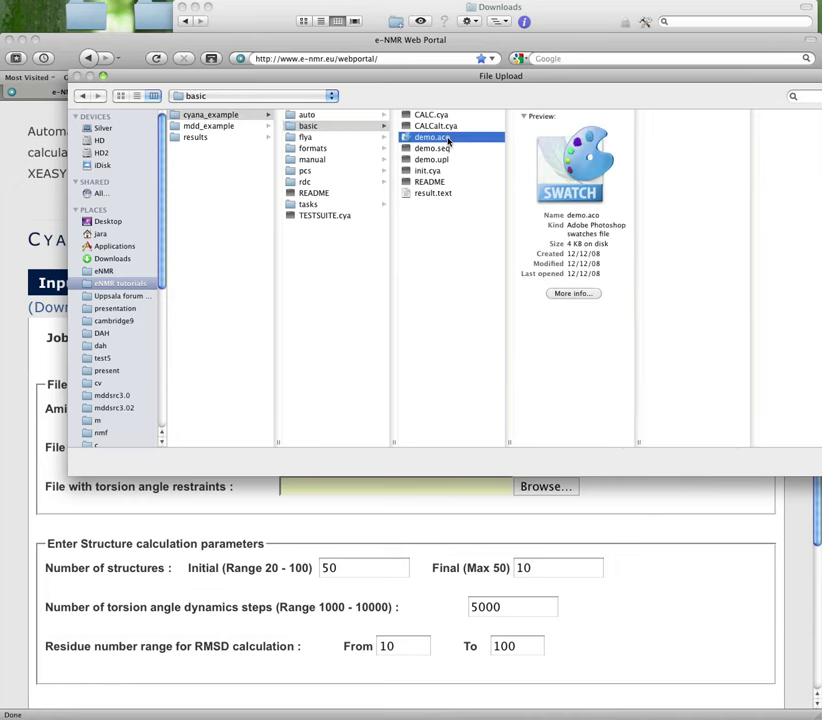
double_click(447, 140)
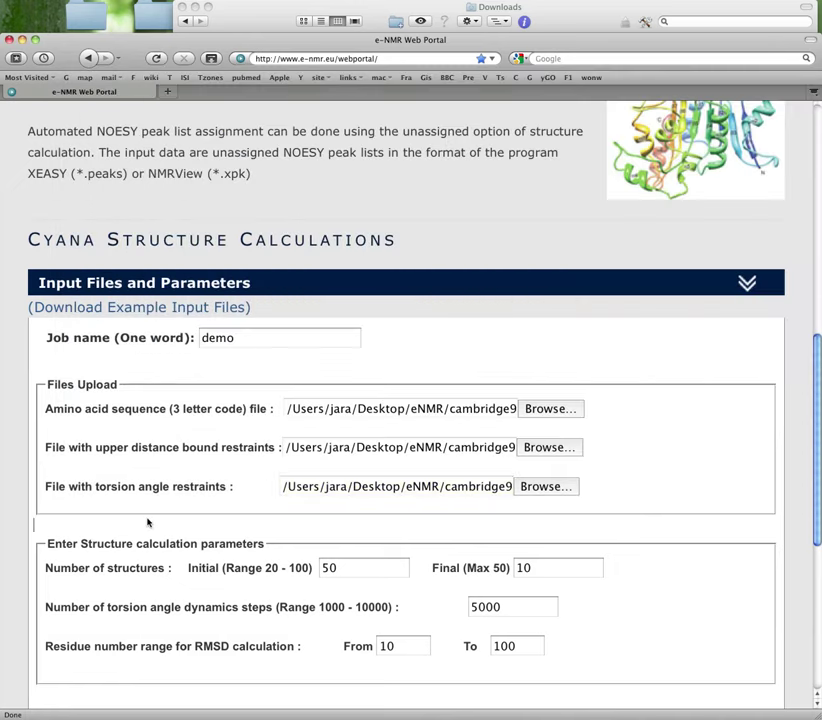
scroll(150, 523, "down", 5)
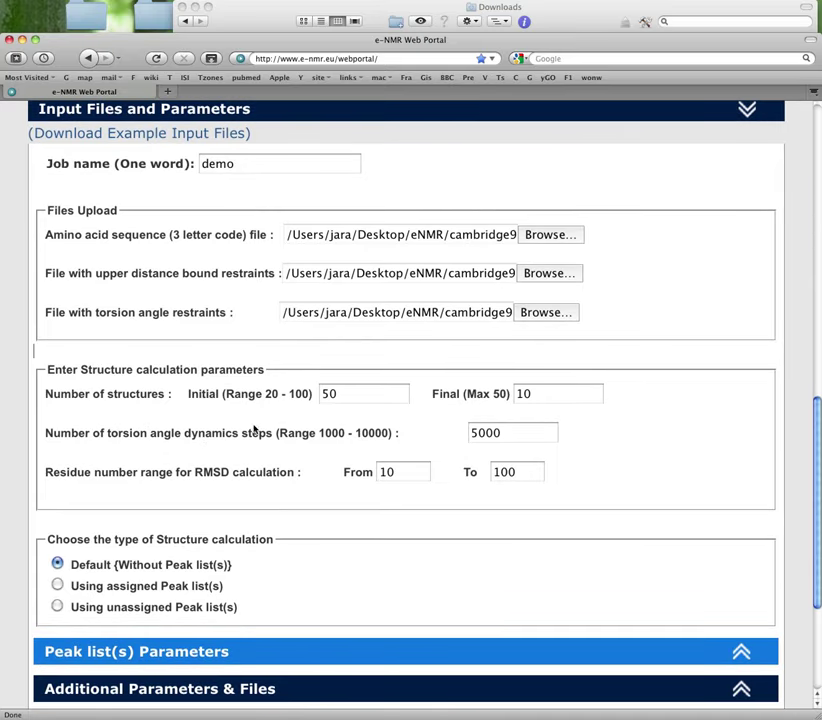
scroll(260, 427, "down", 1)
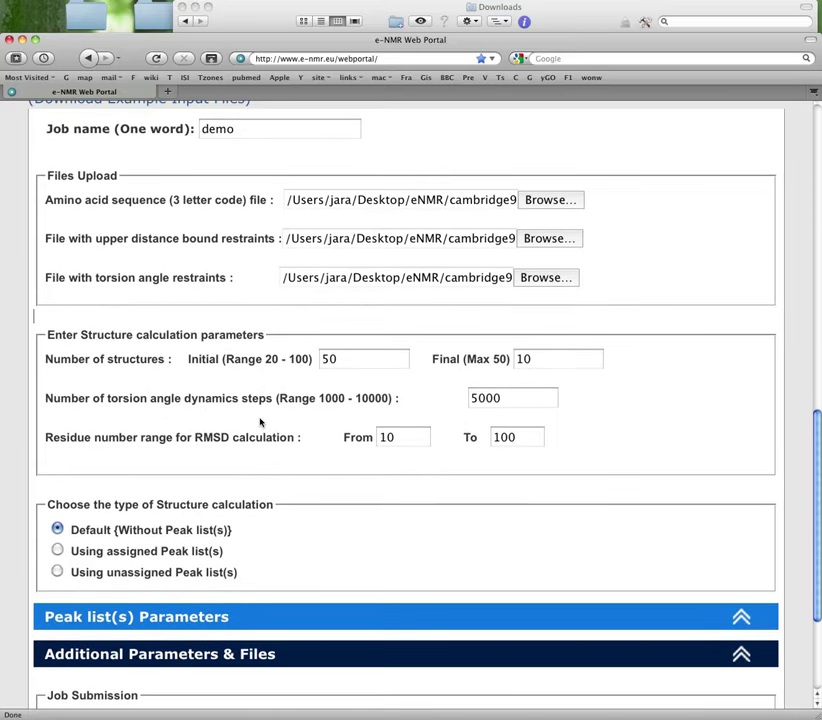
scroll(260, 422, "down", 3)
scroll(260, 422, "down", 2)
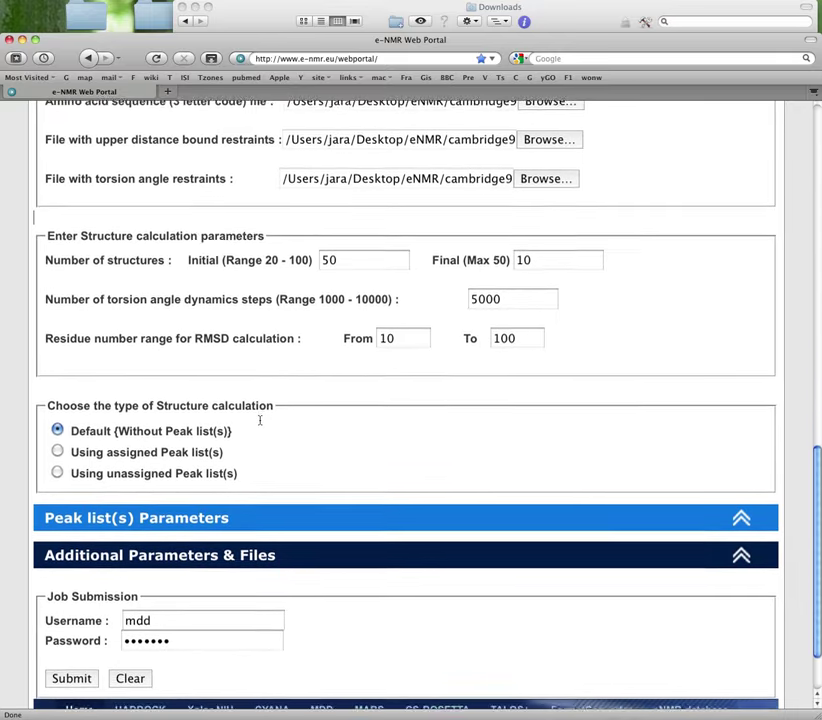
scroll(260, 422, "down", 1)
scroll(260, 422, "down", 2)
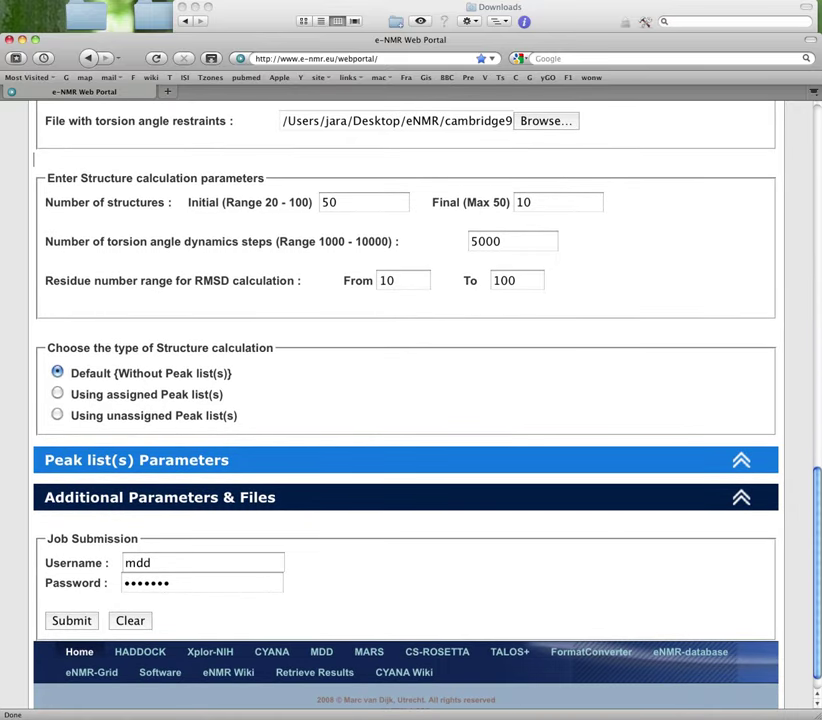
left_click(733, 463)
scroll(88, 275, "down", 2)
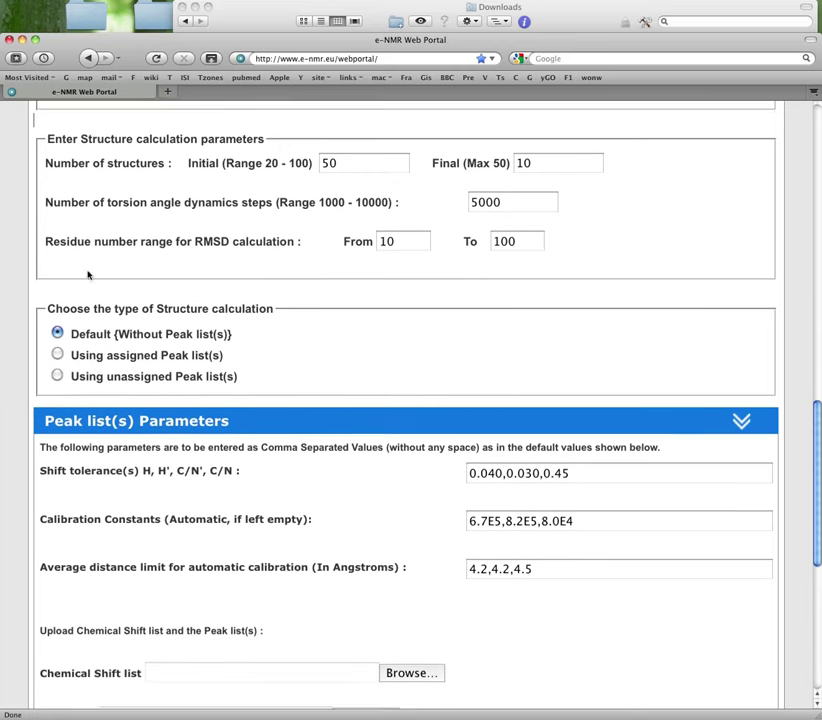
scroll(95, 290, "down", 1)
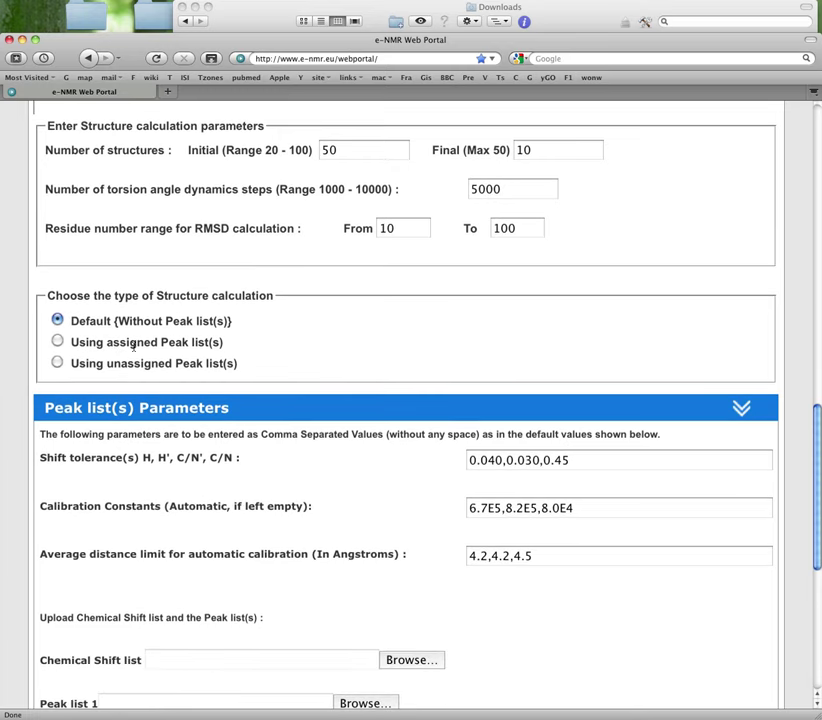
scroll(143, 354, "down", 3)
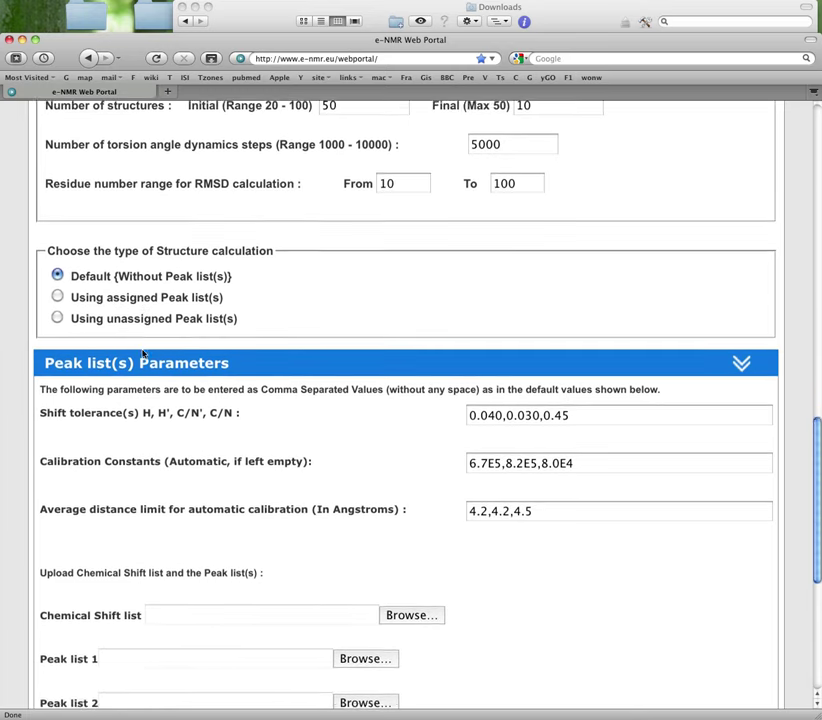
scroll(143, 354, "down", 4)
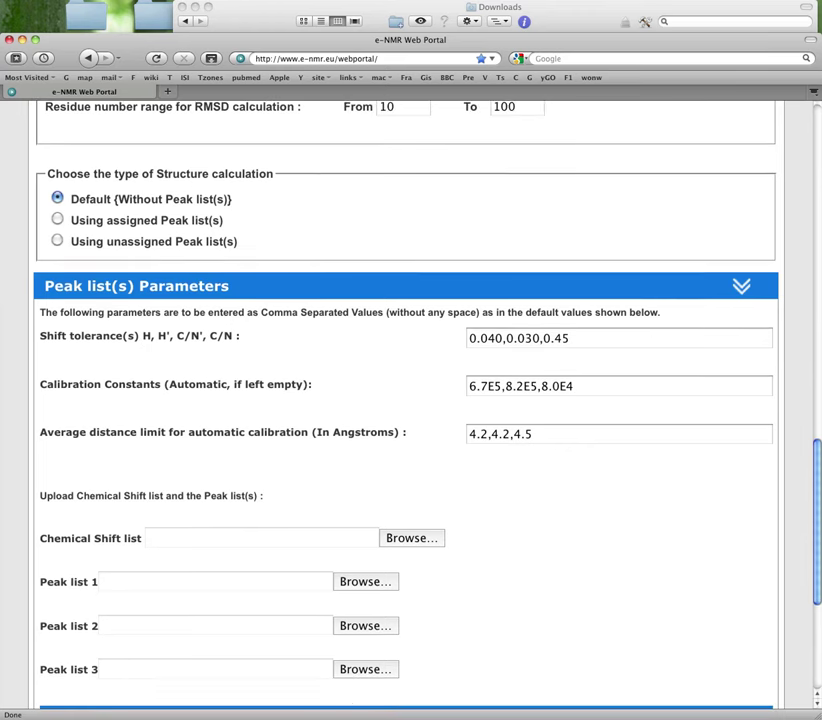
left_click(741, 287)
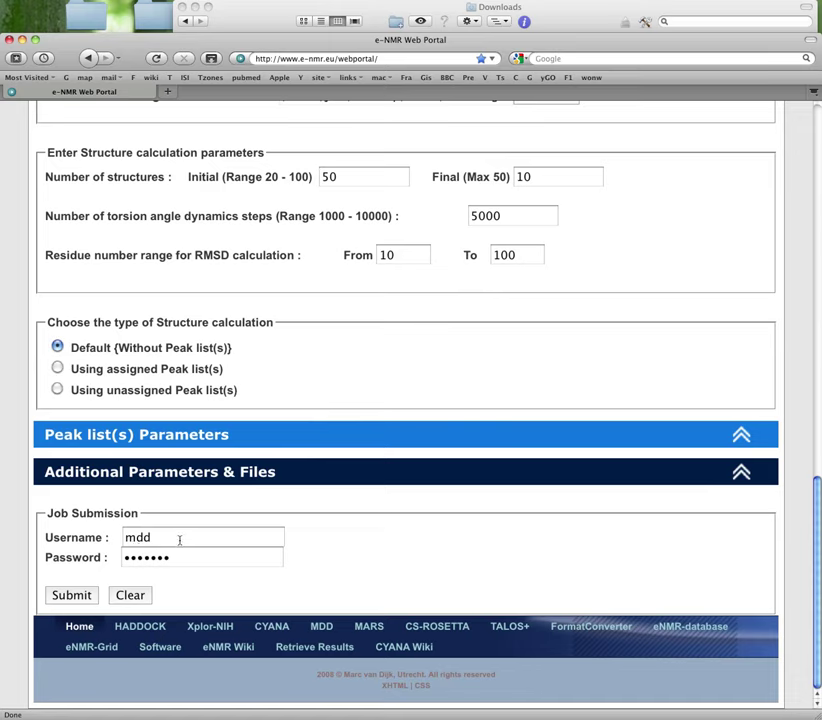
Step: Enter the portal username and account password, then submit the structure calculation job
double_click(180, 540)
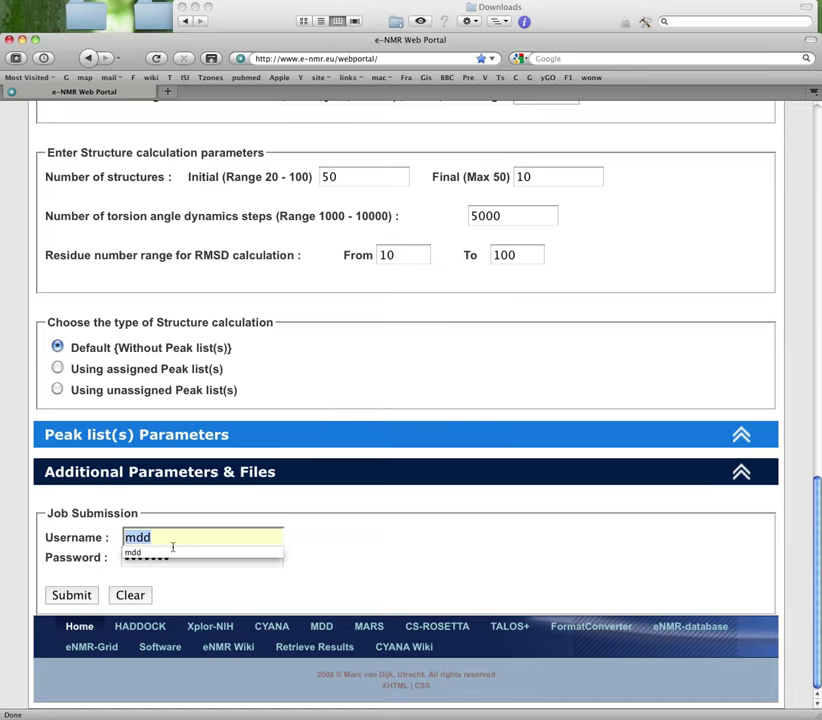
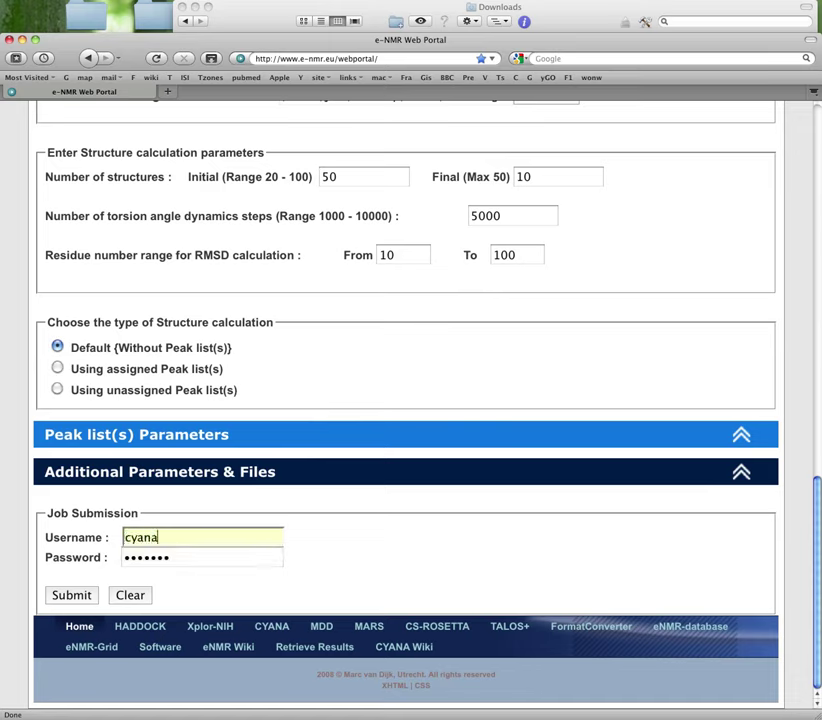
key("Tab")
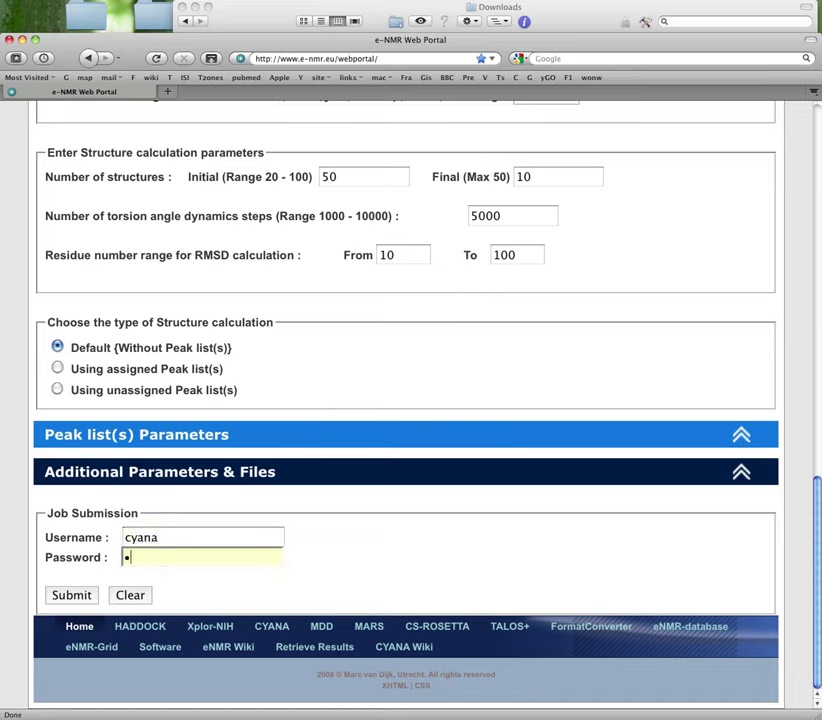
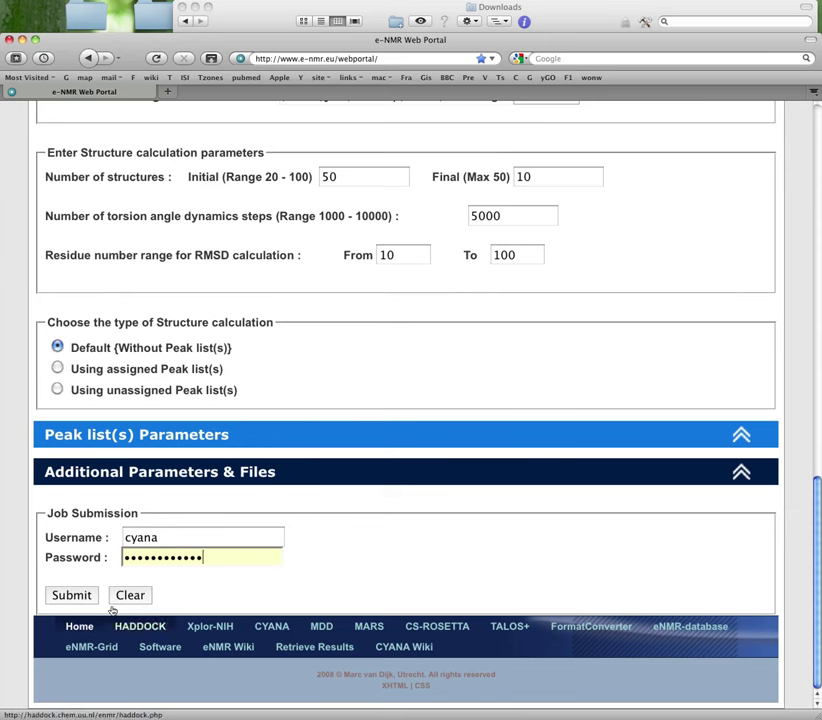
left_click(80, 596)
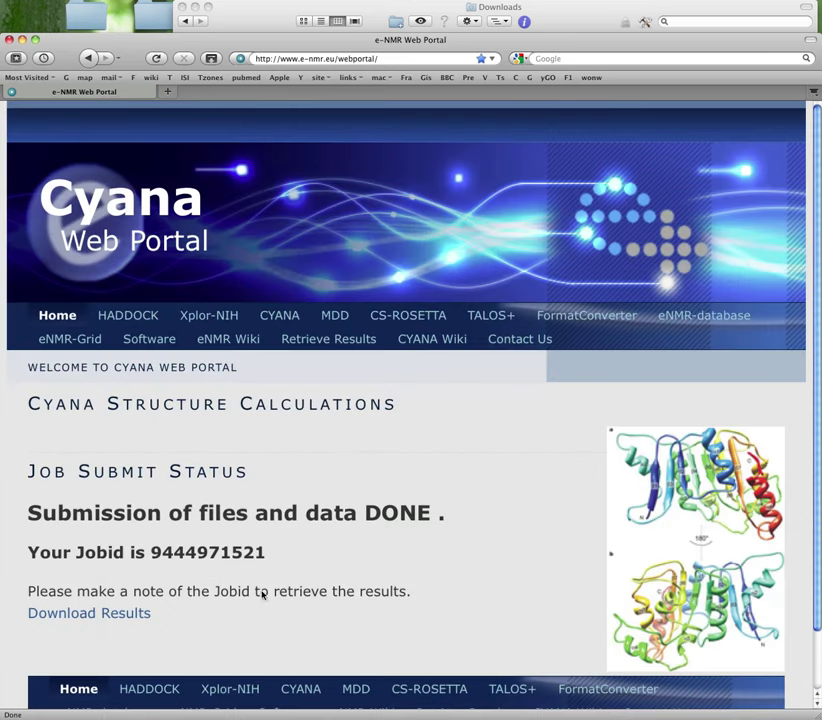
Step: Retrieve results for earlier job 1148831 and download its results archive
left_click(137, 617)
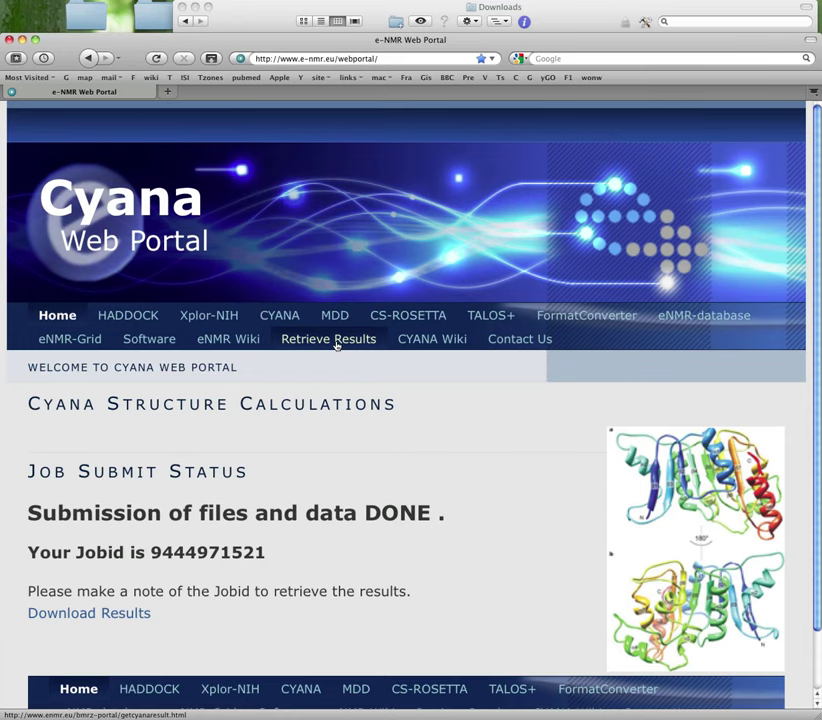
mouse_move(328, 339)
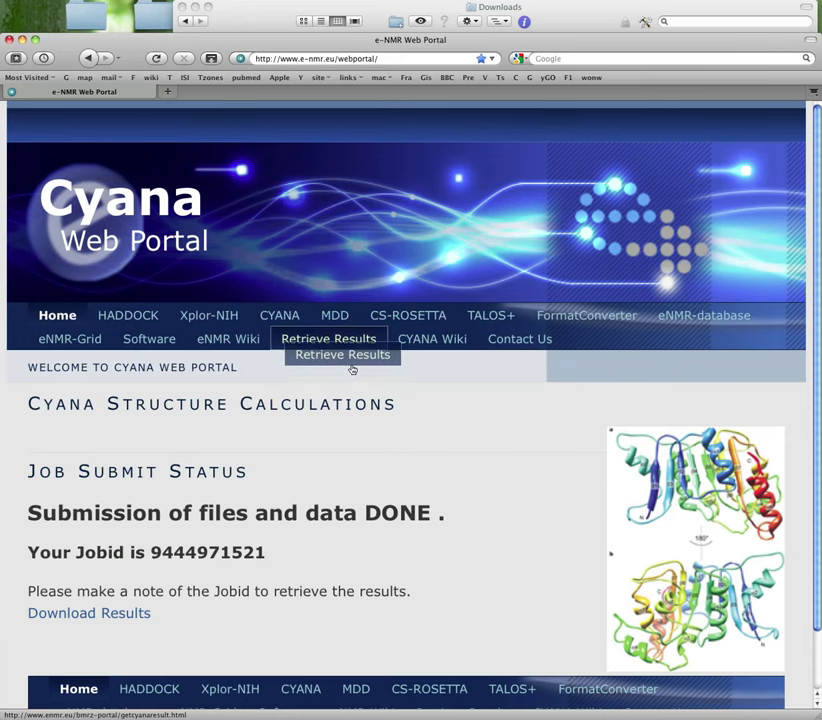
left_click(352, 368)
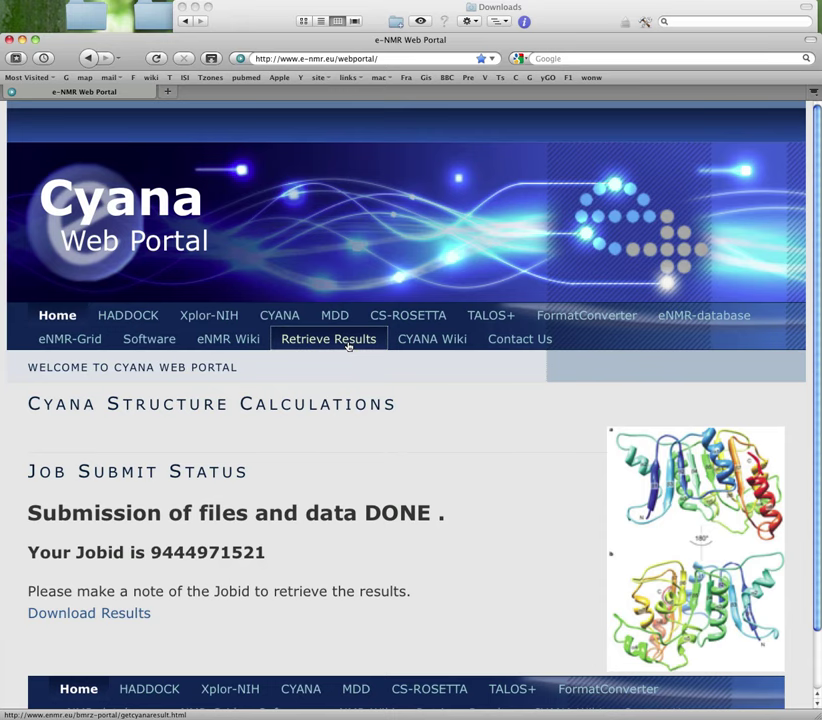
left_click(348, 345)
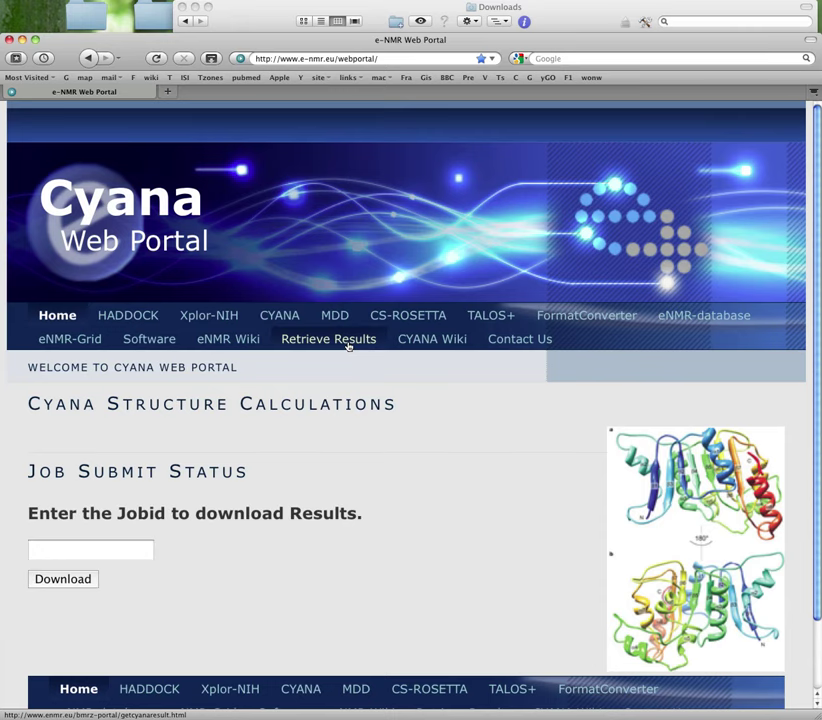
right_click(129, 556)
left_click(155, 604)
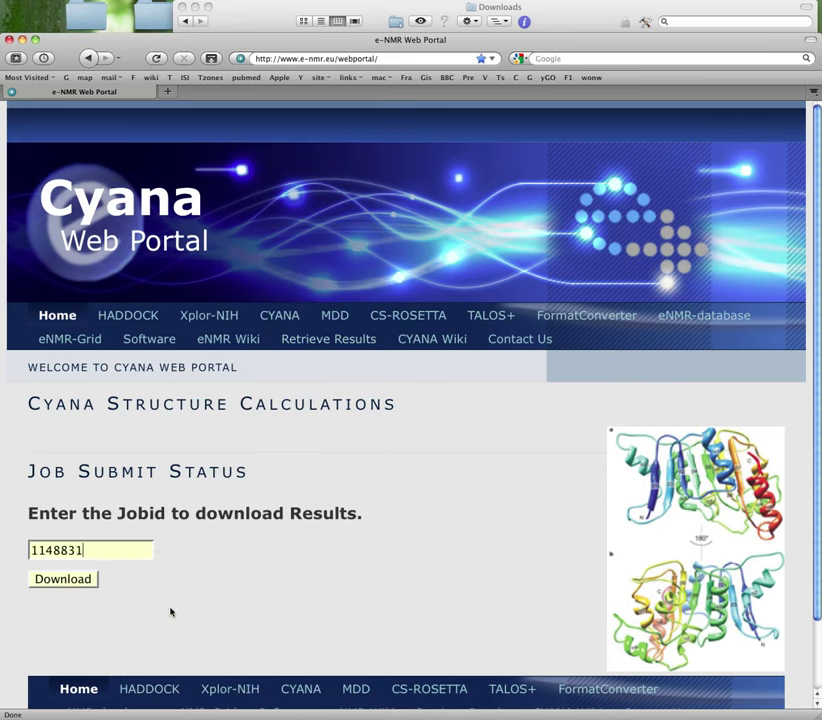
left_click(62, 579)
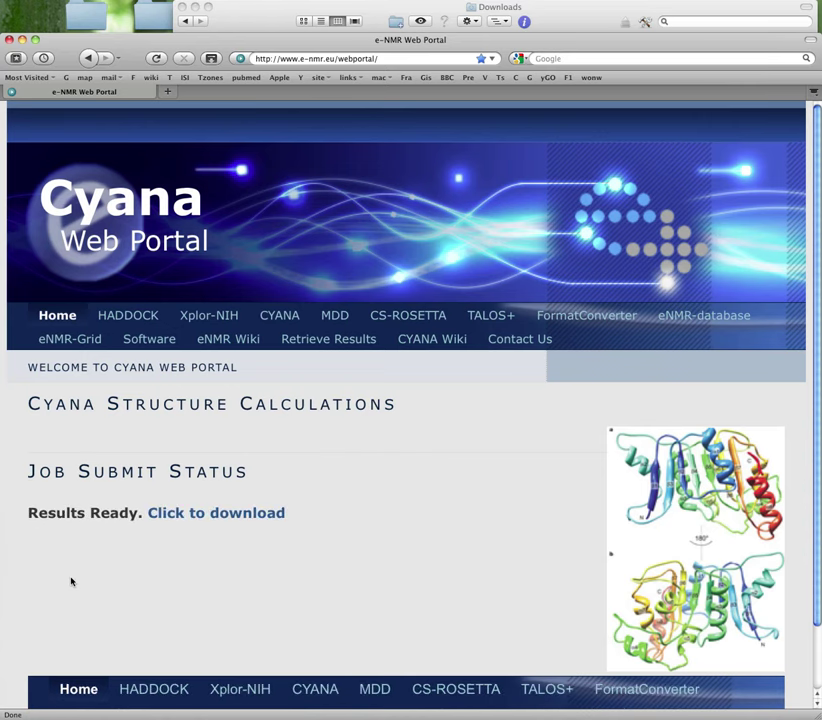
left_click(229, 513)
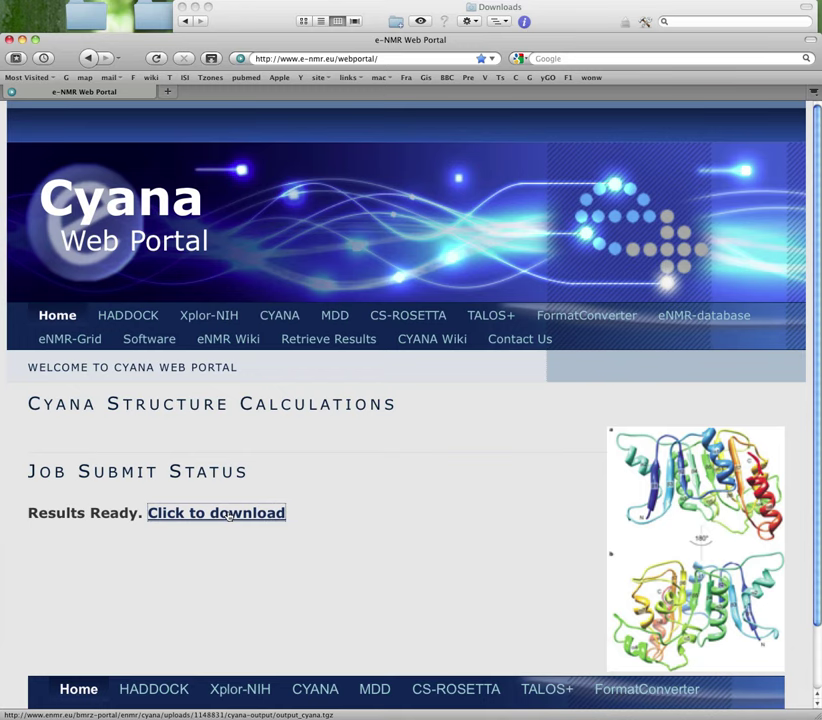
left_click(297, 566)
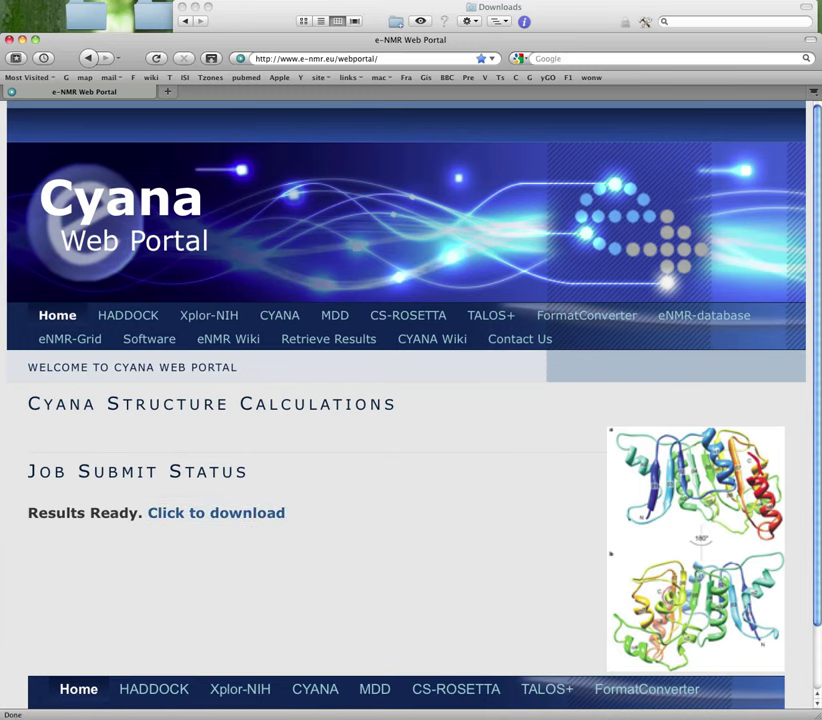
Step: Extract output_cyana.tgz in Downloads and preview demo.pdb in the output_cyana folder
left_click(275, 6)
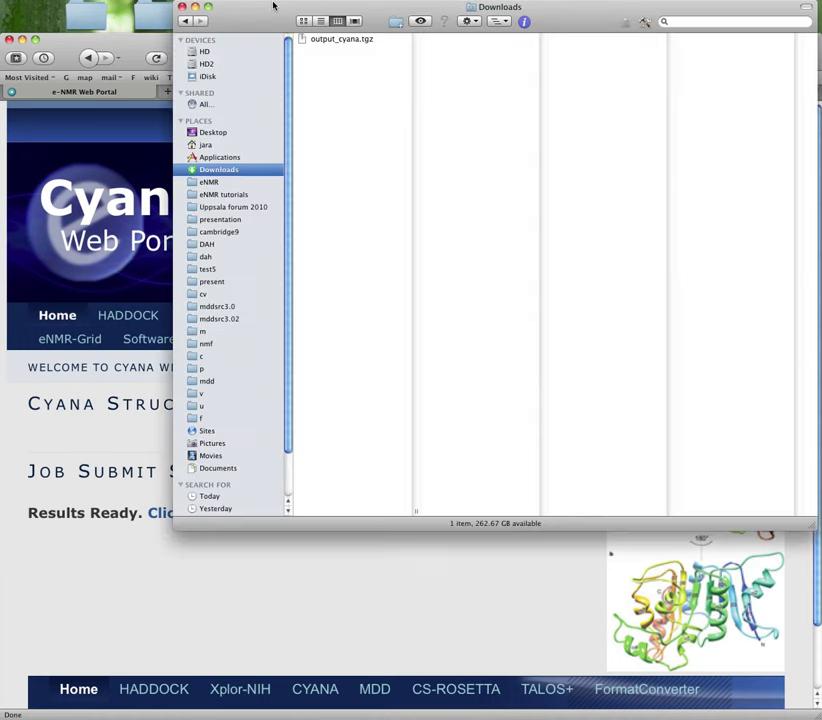
left_click(336, 40)
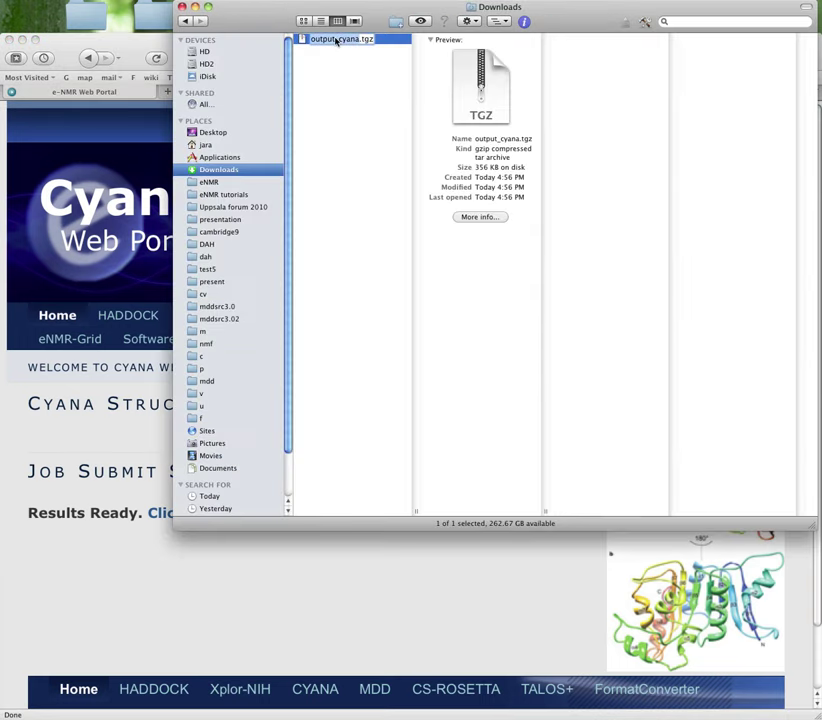
left_click(356, 112)
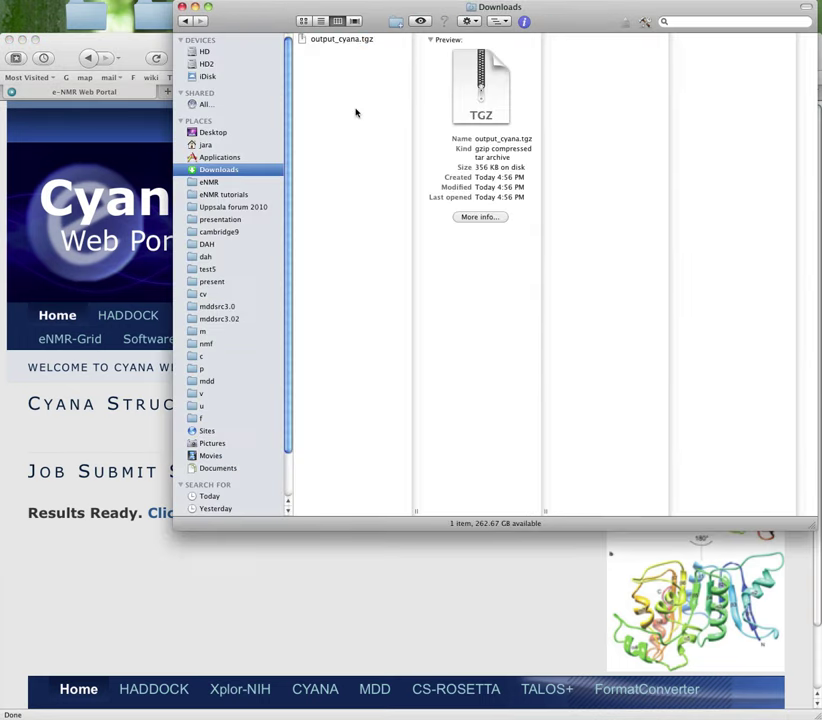
double_click(358, 40)
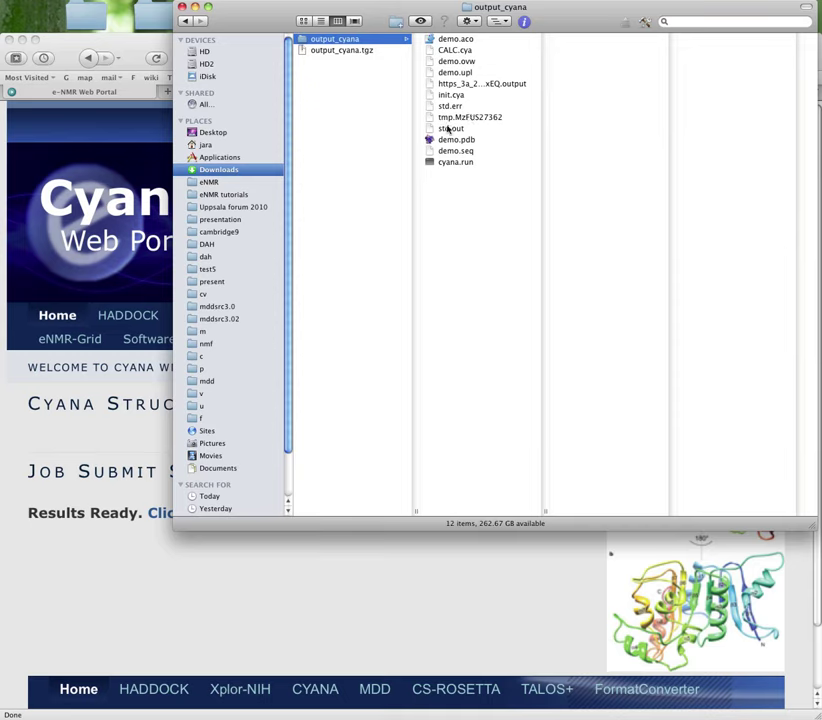
left_click(468, 140)
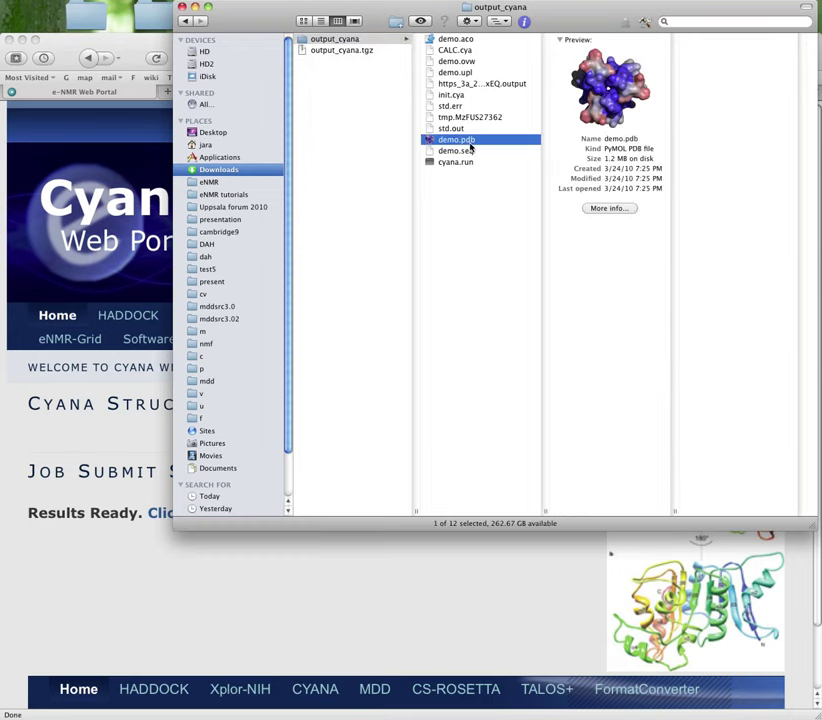